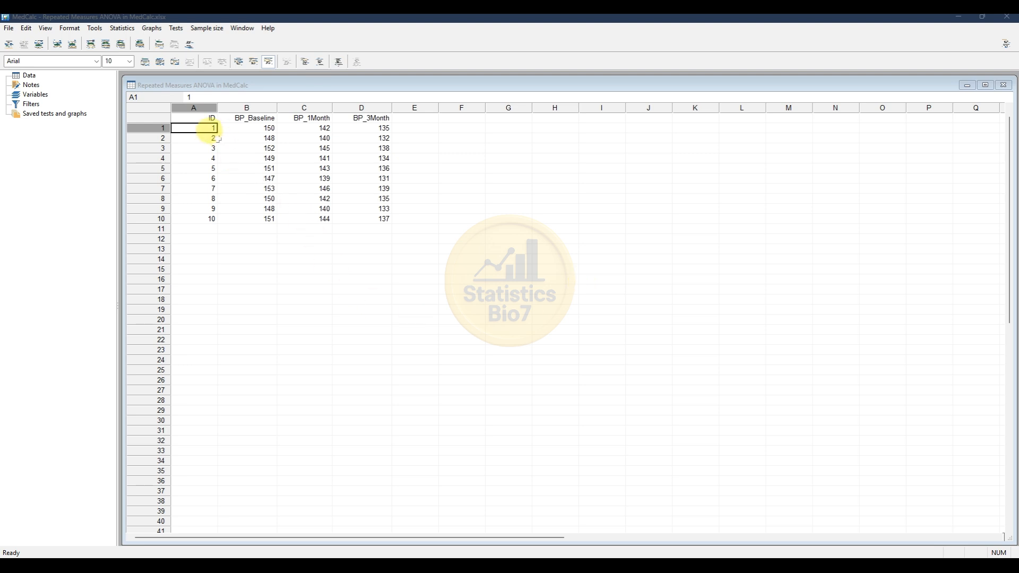
# - Open the repeated measures analysis of variance dialog for the blood pressure data
pyautogui.click(203, 107)
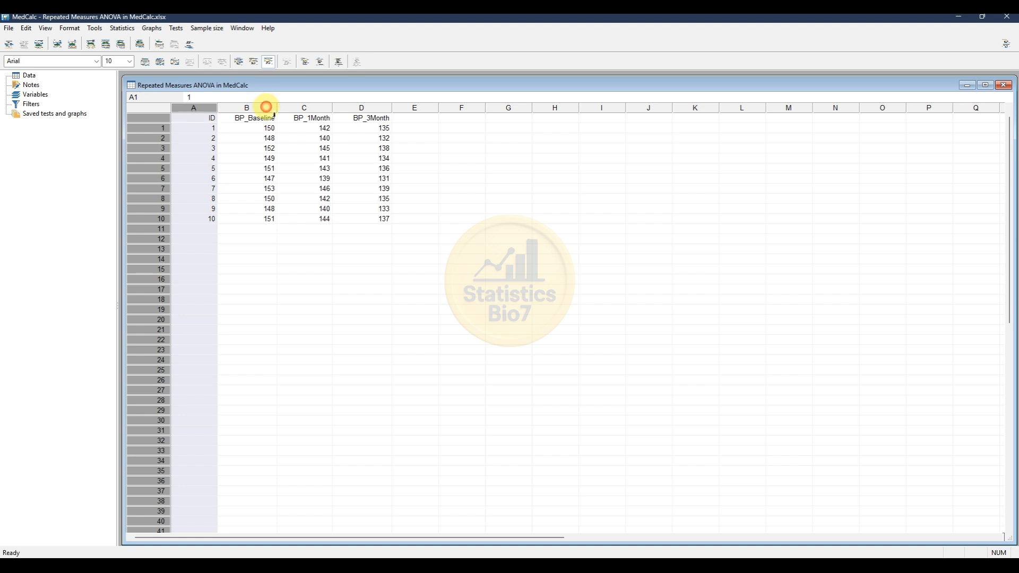
pyautogui.click(264, 107)
pyautogui.click(317, 107)
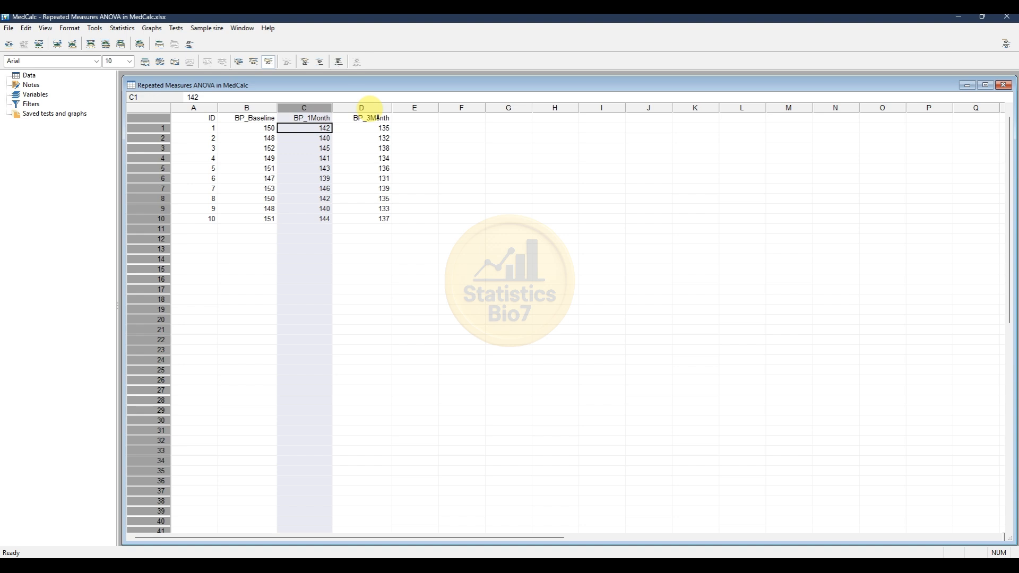
pyautogui.click(370, 106)
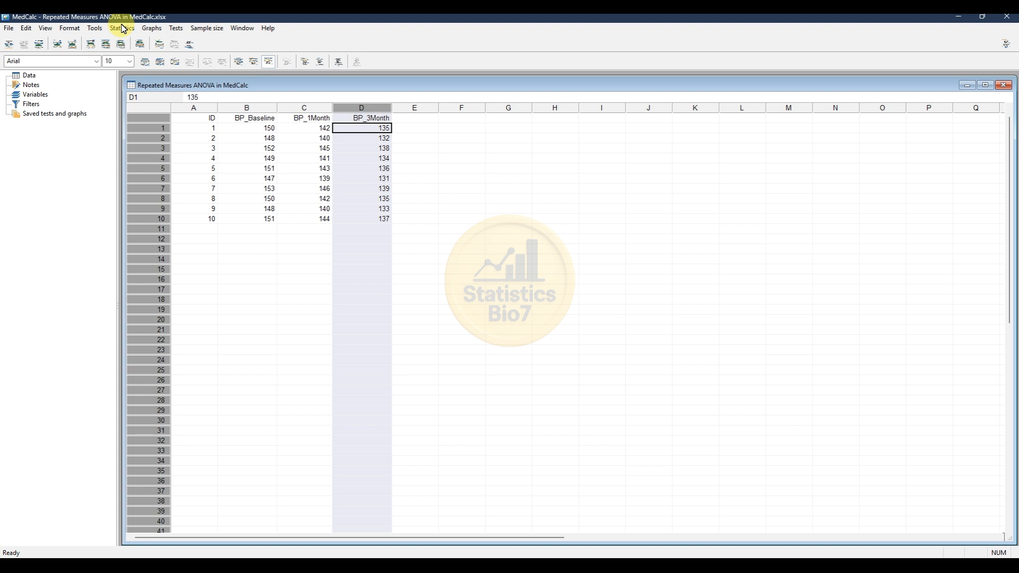
pyautogui.click(122, 29)
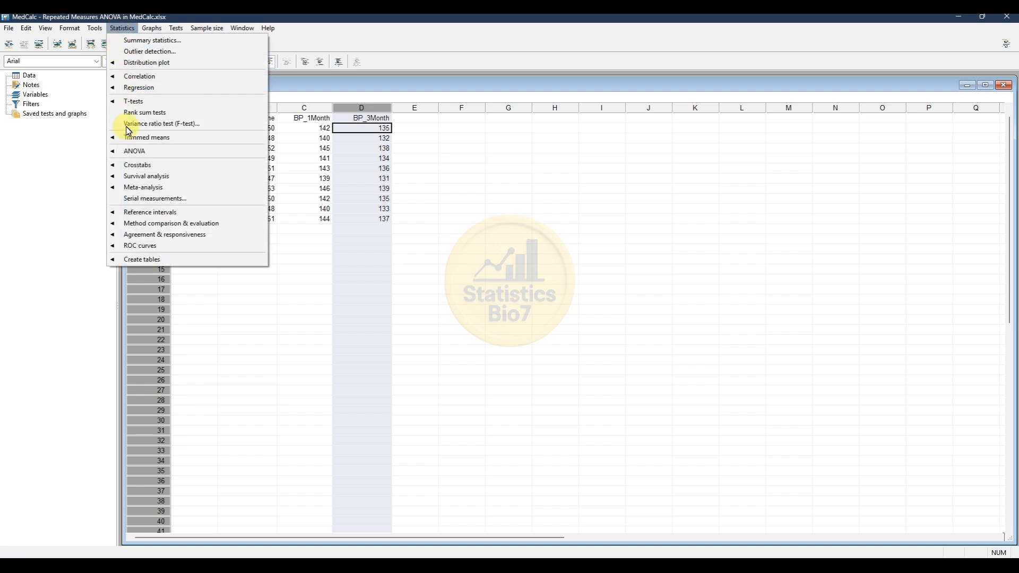
pyautogui.moveTo(135, 154)
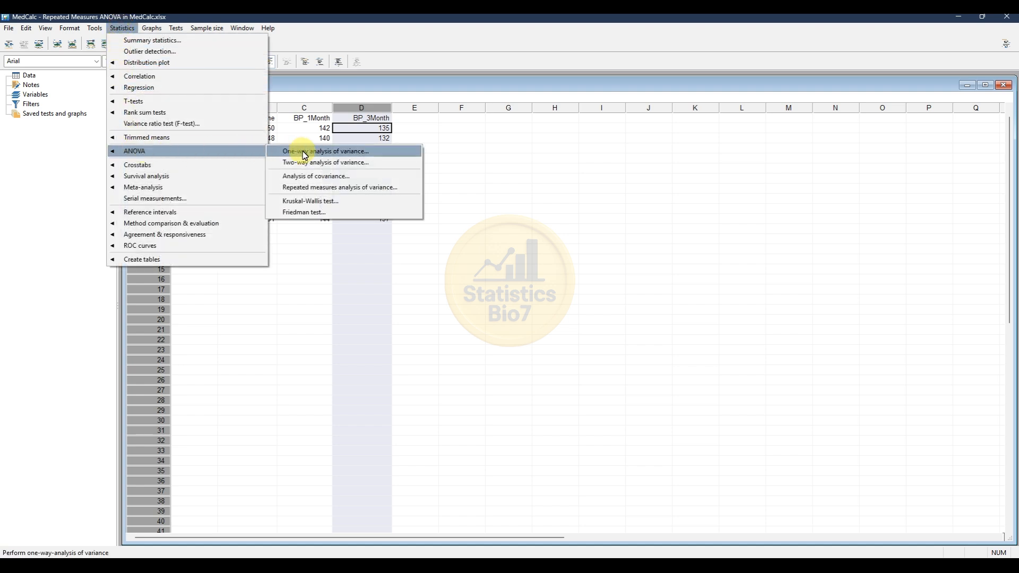
pyautogui.click(313, 194)
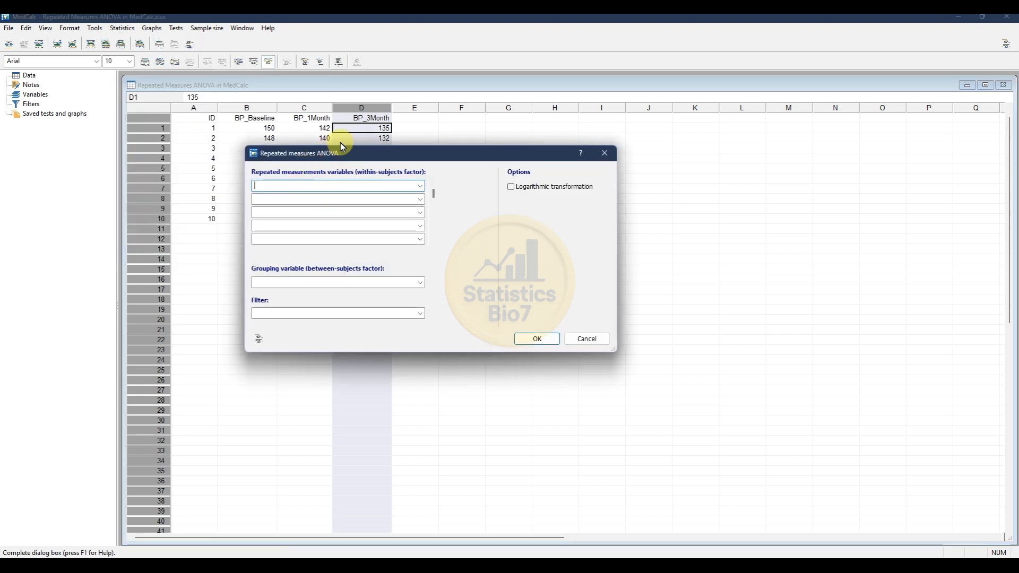
pyautogui.moveTo(344, 155); pyautogui.dragTo(331, 147)
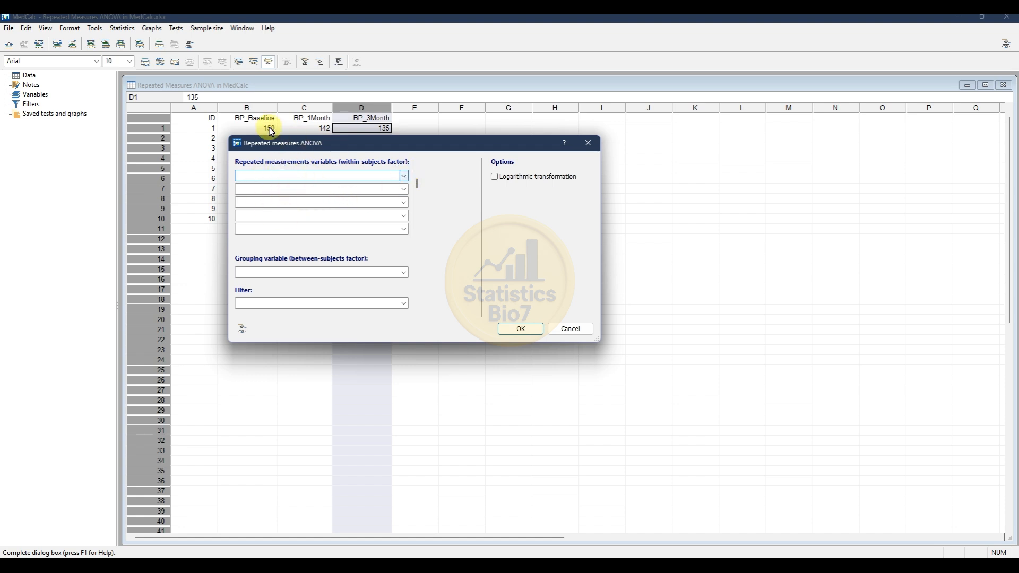
# - Run a repeated measures ANOVA with BP_Baseline, BP_1Month and BP_3Month as the within-subjects variables
pyautogui.click(404, 177)
pyautogui.click(318, 202)
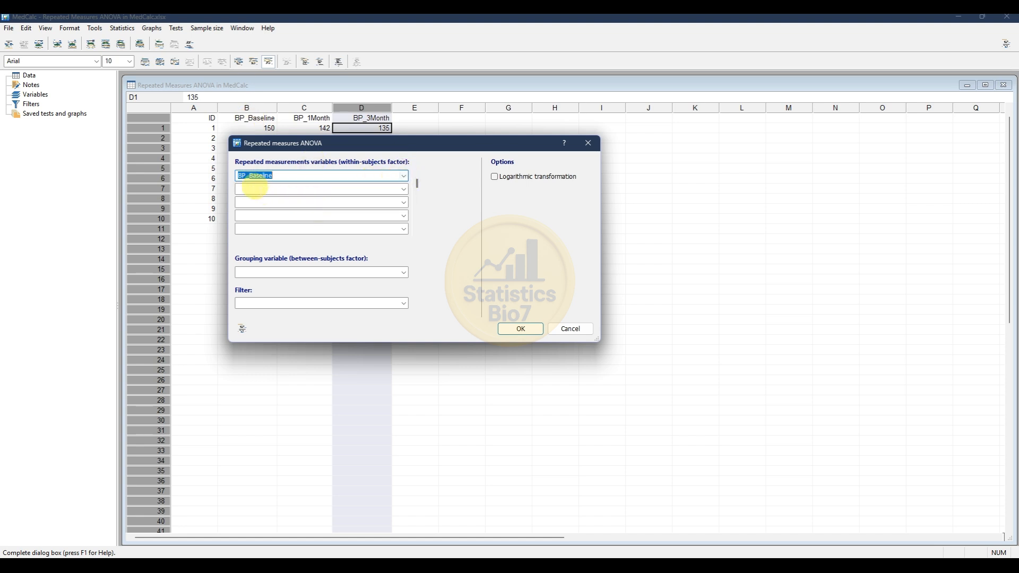
pyautogui.click(404, 189)
pyautogui.click(353, 199)
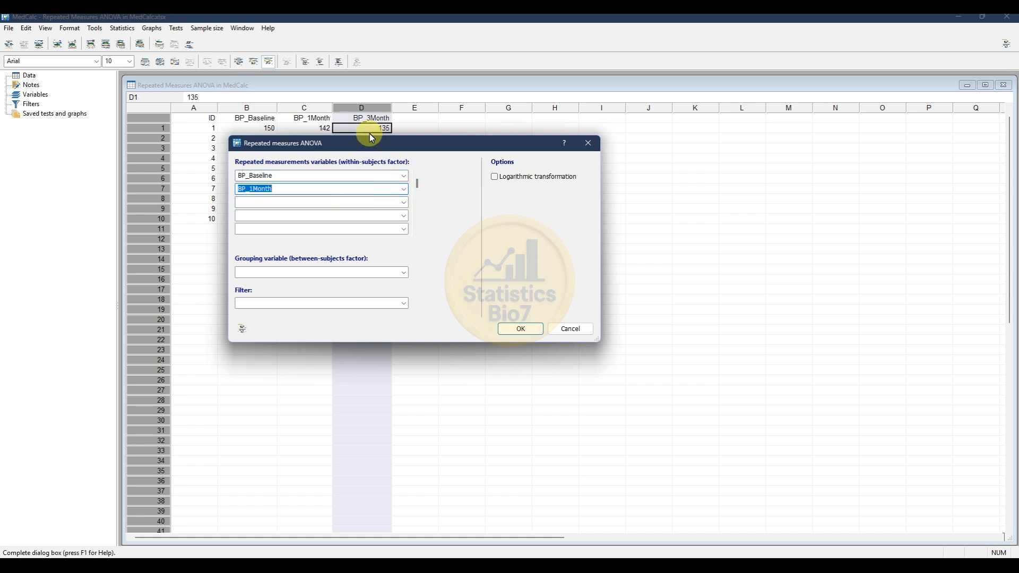
pyautogui.click(404, 202)
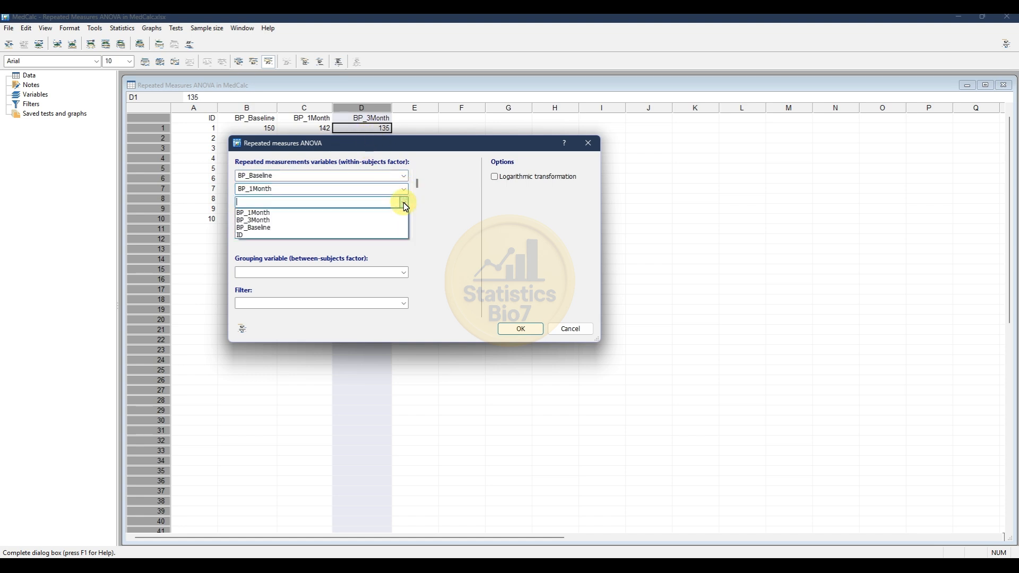
pyautogui.click(330, 220)
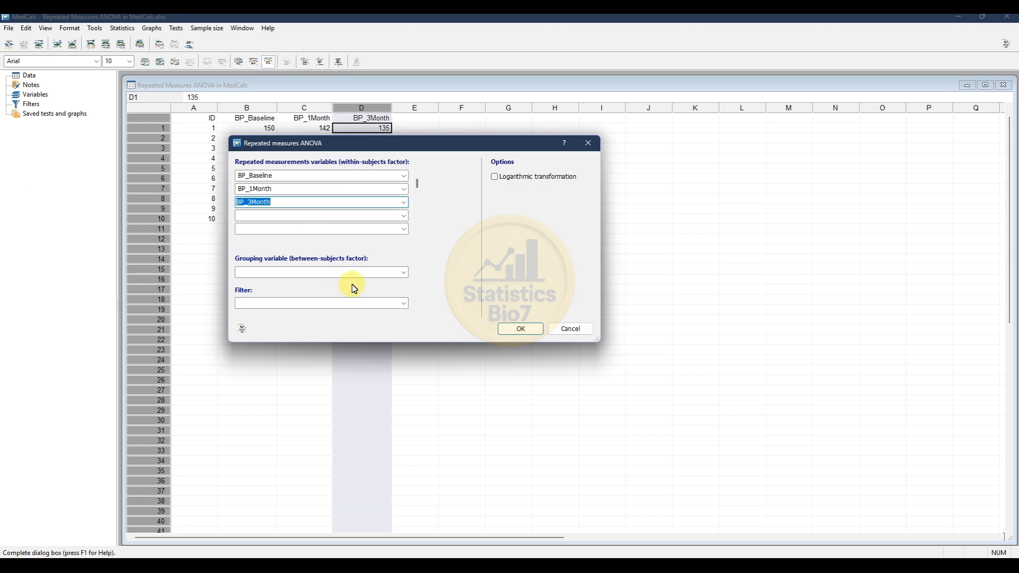
pyautogui.moveTo(340, 153); pyautogui.dragTo(430, 148)
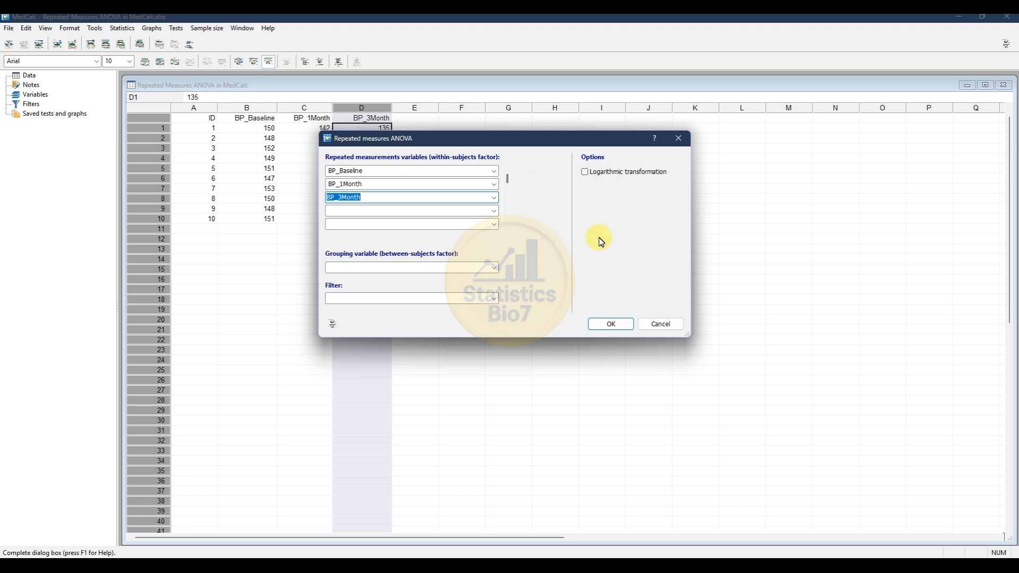
pyautogui.click(612, 325)
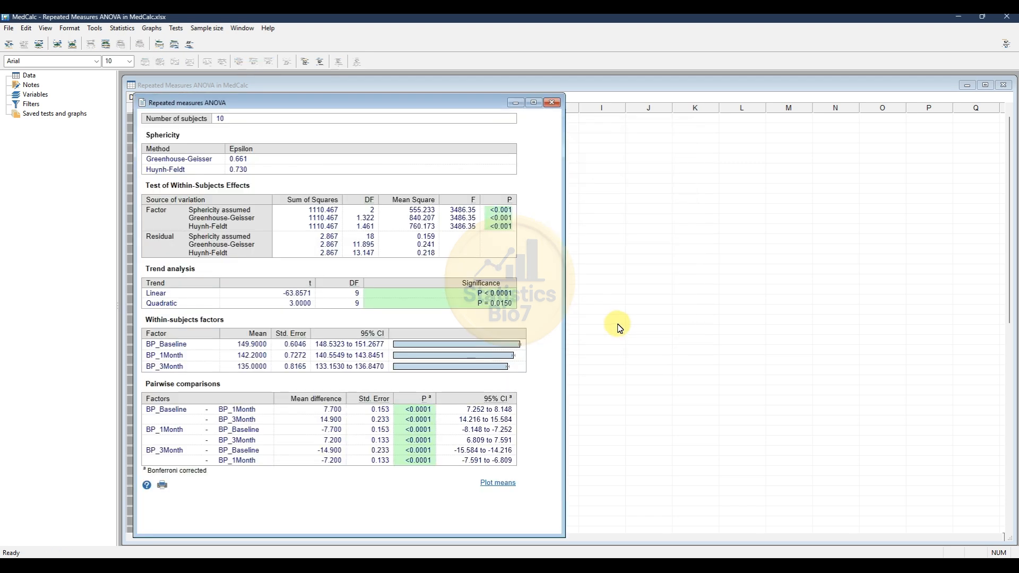
# - Plot the means of the three blood pressure variables as a bar graph with 95% CI error bars
pyautogui.moveTo(245, 108); pyautogui.dragTo(248, 85)
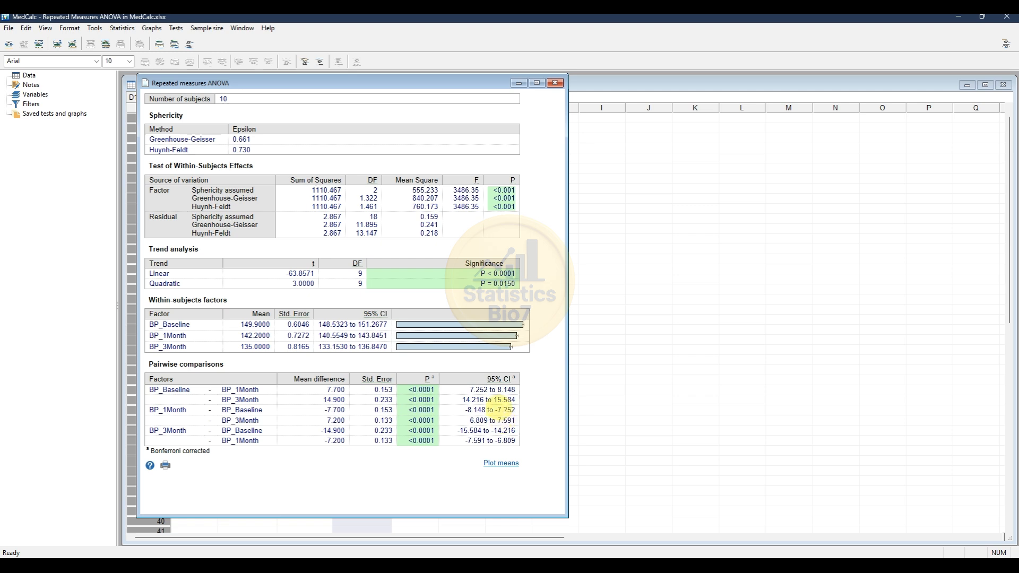
pyautogui.click(434, 378)
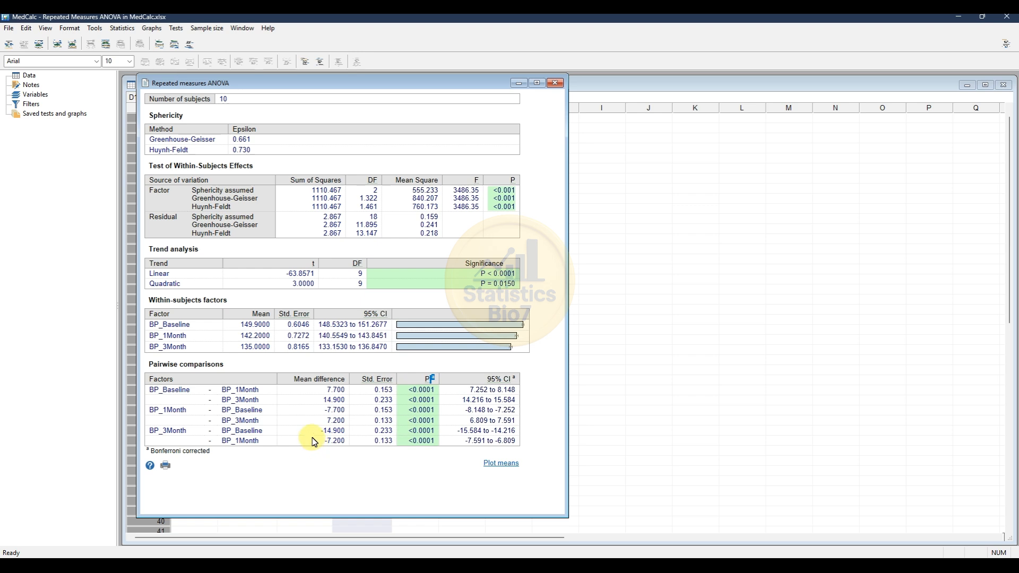
pyautogui.click(501, 464)
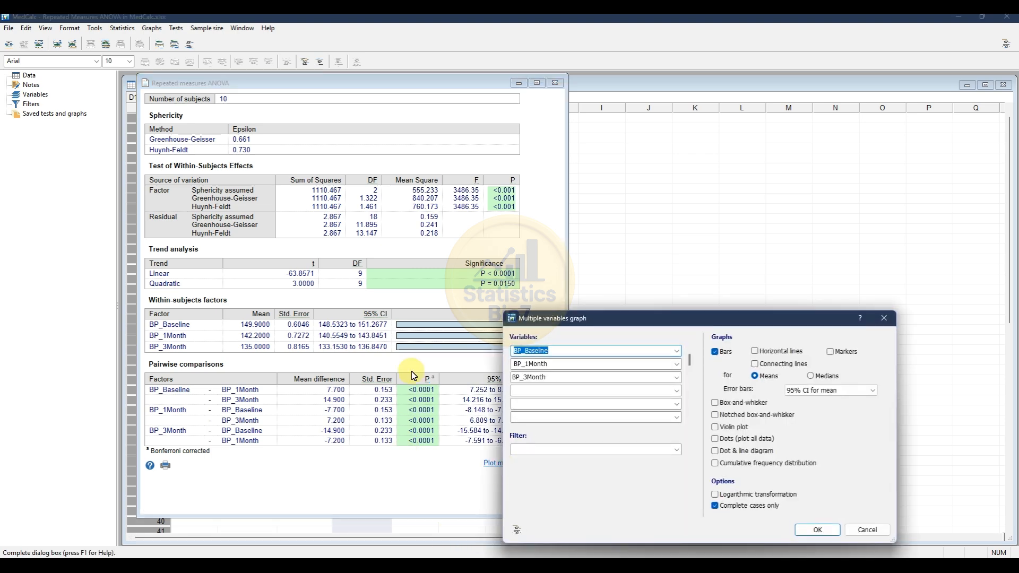
pyautogui.moveTo(582, 266); pyautogui.dragTo(586, 182)
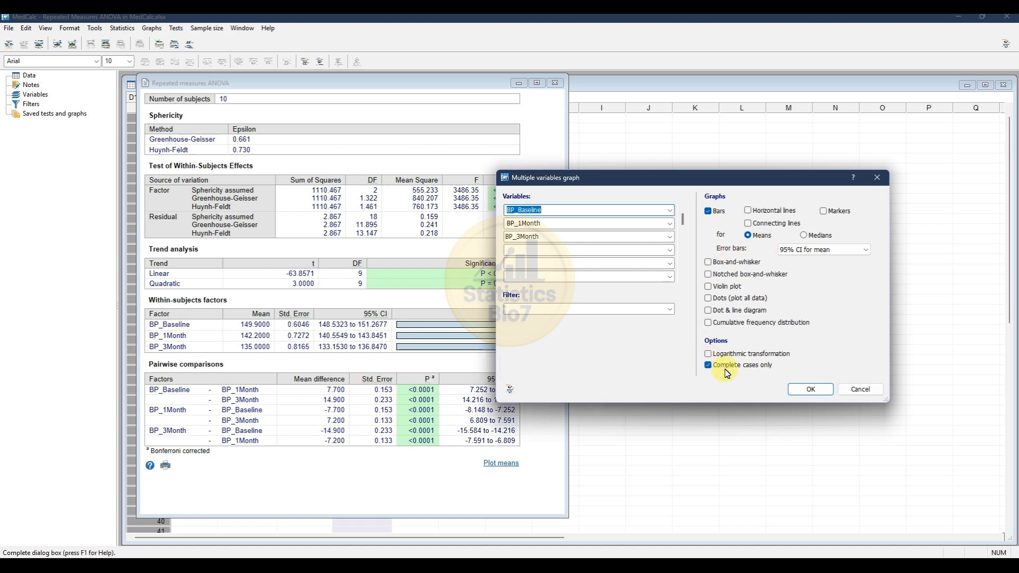
pyautogui.click(812, 389)
# - Format the graph's bars with a green fill and a black border
pyautogui.moveTo(379, 124); pyautogui.dragTo(391, 122)
pyautogui.rightClick(508, 151)
pyautogui.click(548, 154)
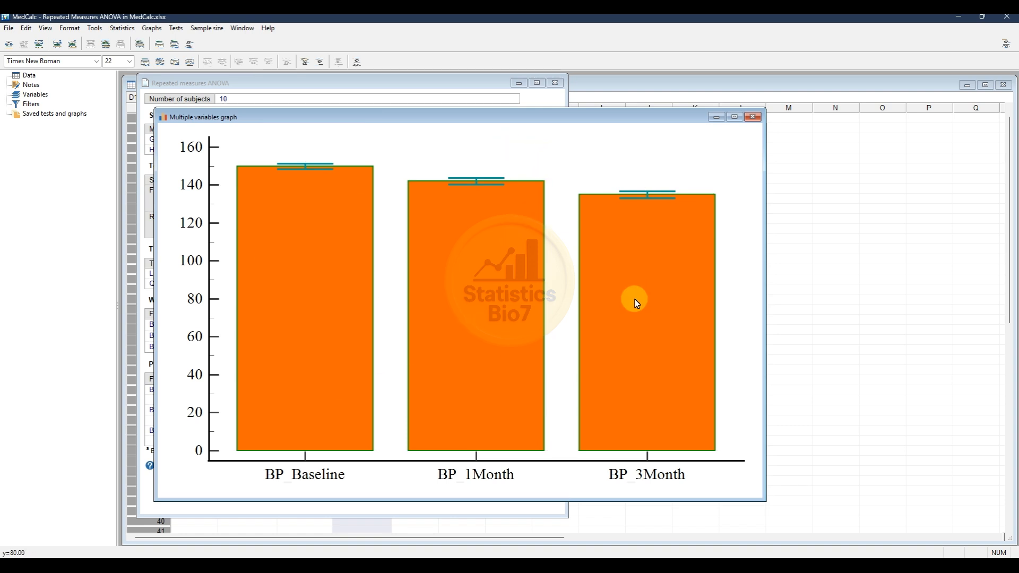
pyautogui.rightClick(290, 322)
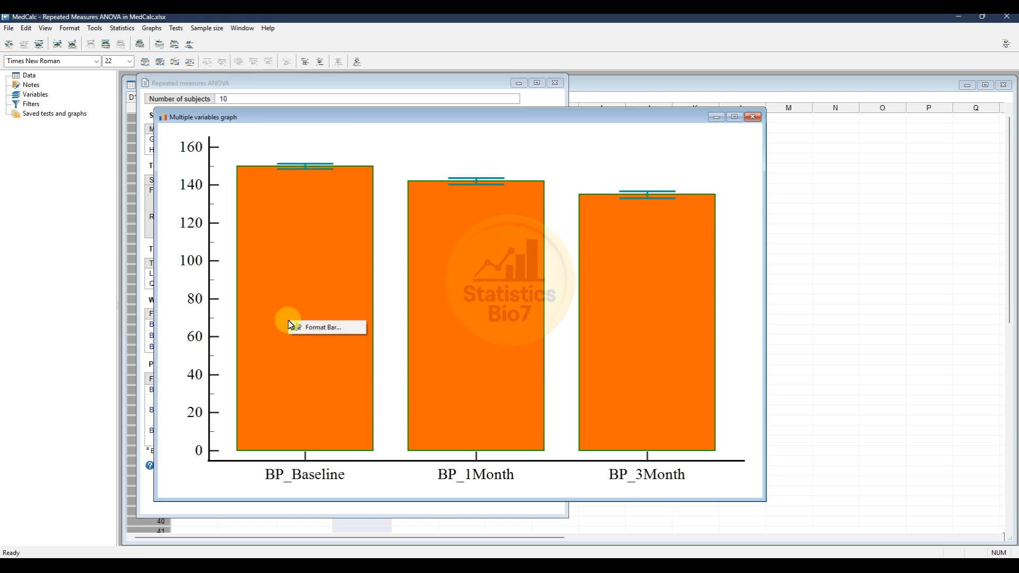
pyautogui.click(321, 328)
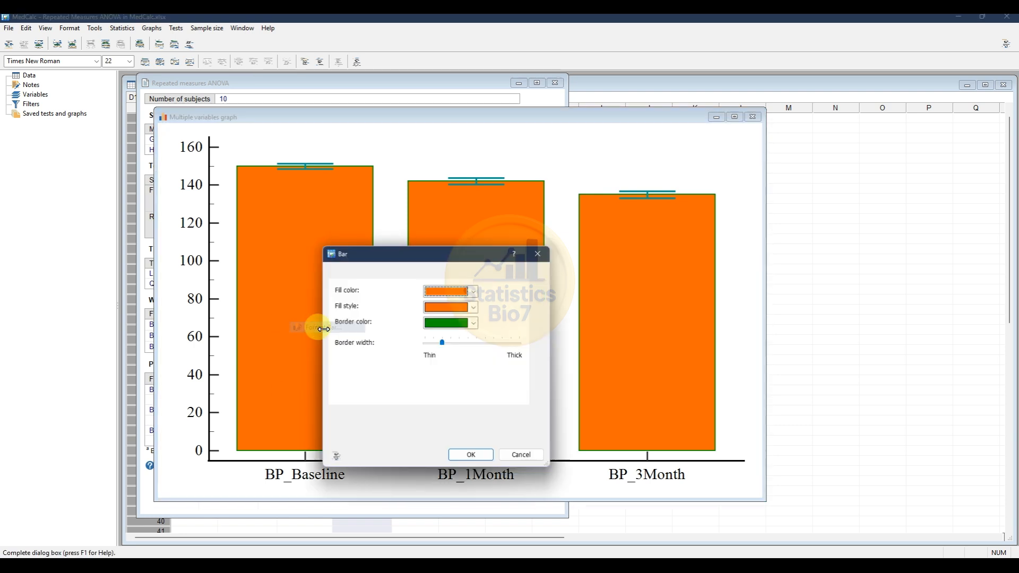
pyautogui.moveTo(425, 255); pyautogui.dragTo(535, 255)
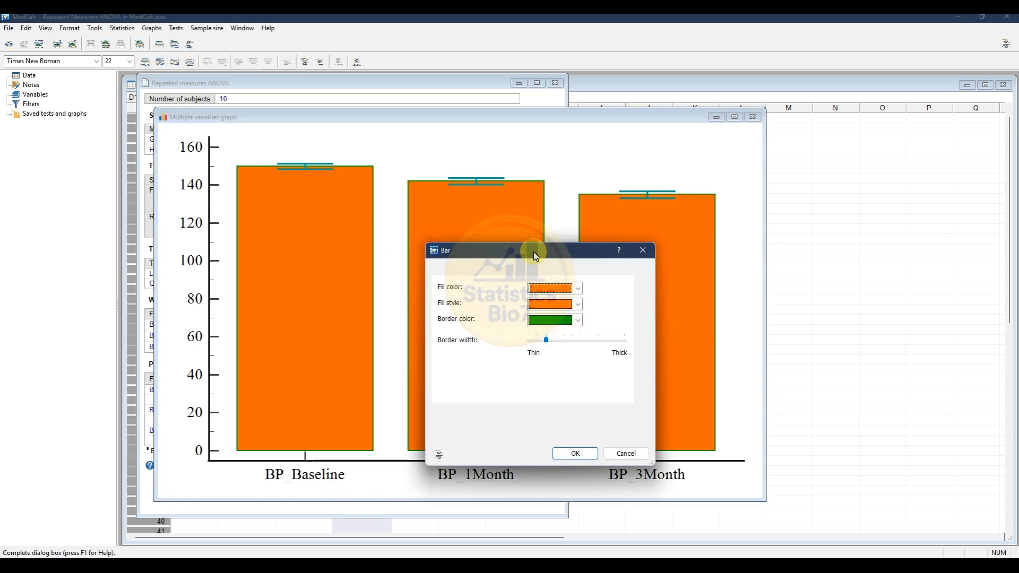
pyautogui.click(579, 290)
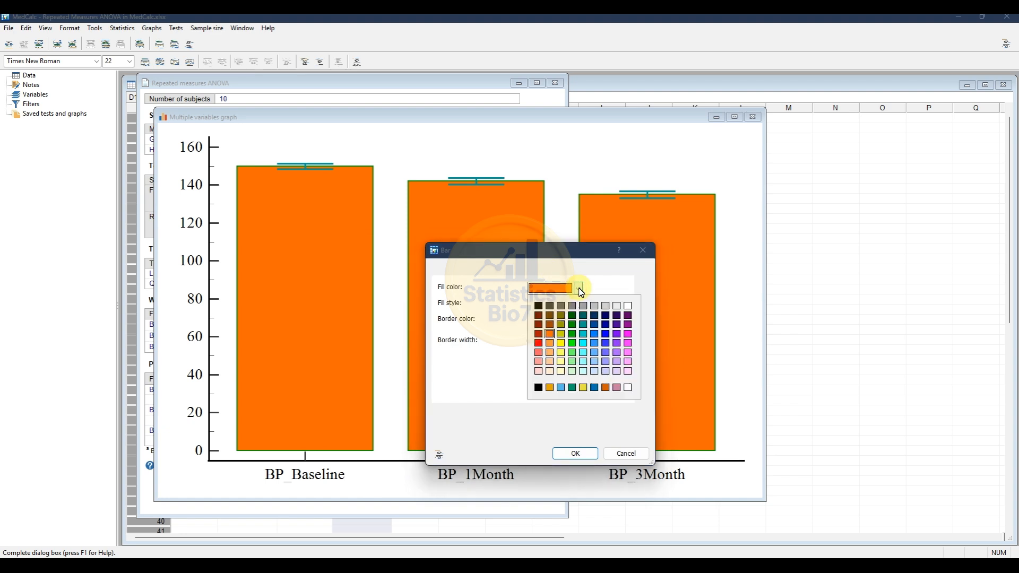
pyautogui.click(572, 324)
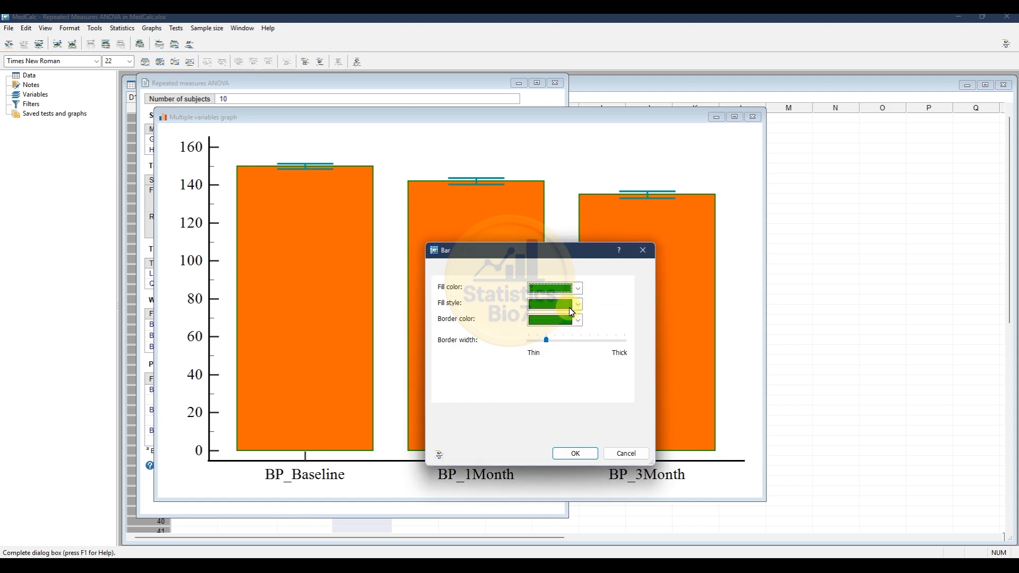
pyautogui.click(580, 320)
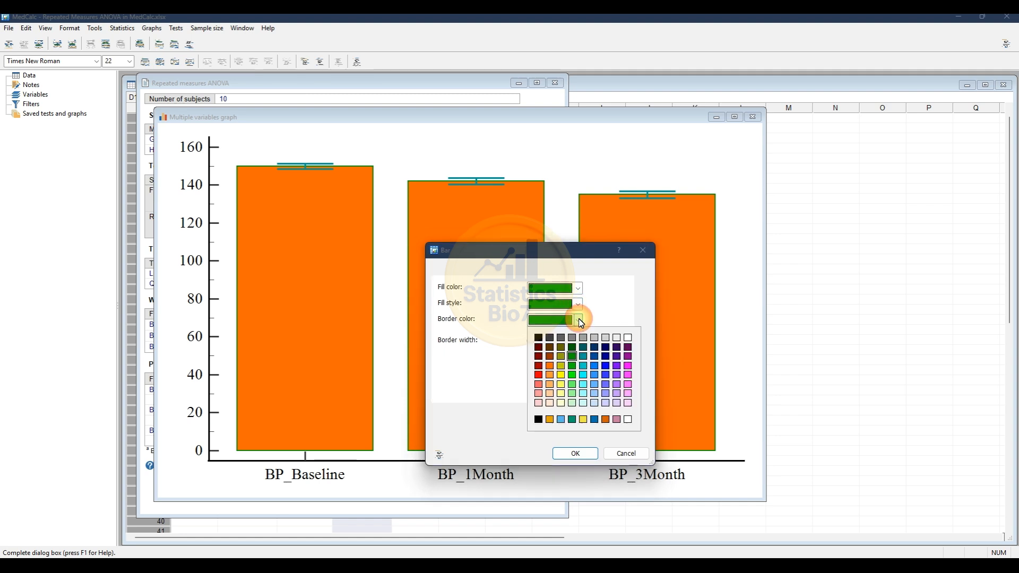
pyautogui.click(539, 338)
pyautogui.click(569, 453)
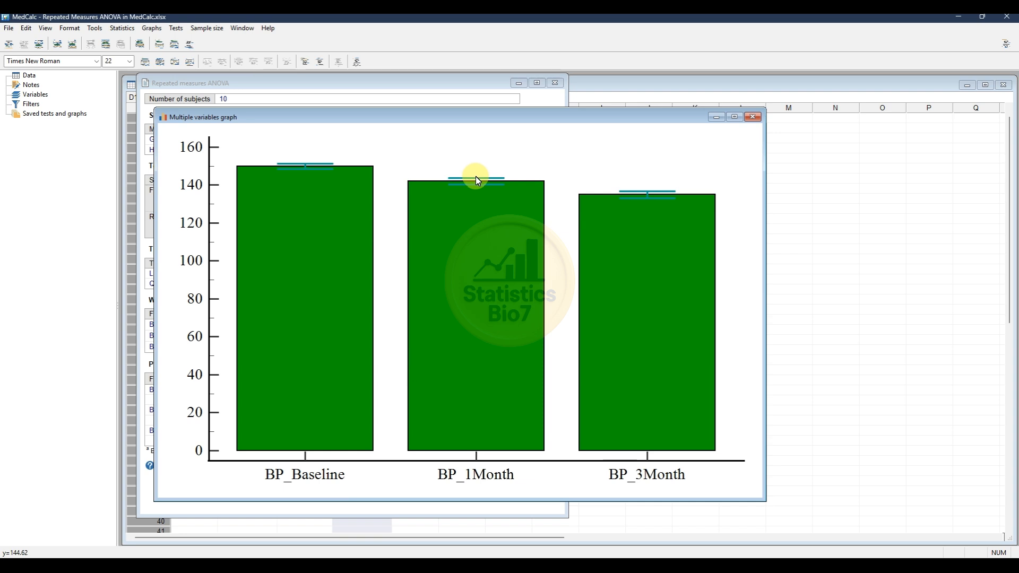
# - Format the error bars in black with a thicker line width
pyautogui.rightClick(477, 180)
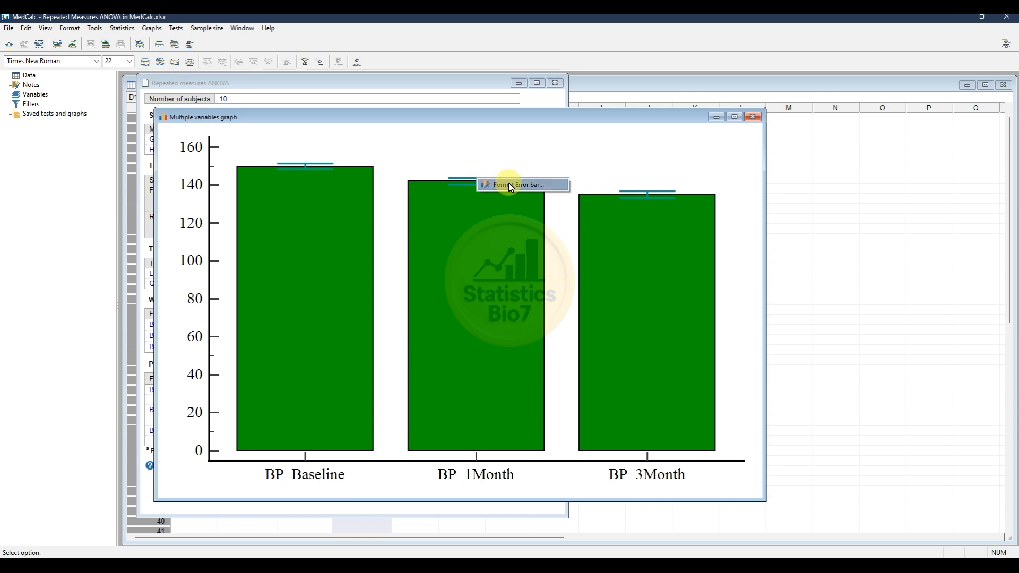
pyautogui.click(502, 184)
pyautogui.moveTo(583, 121); pyautogui.dragTo(582, 194)
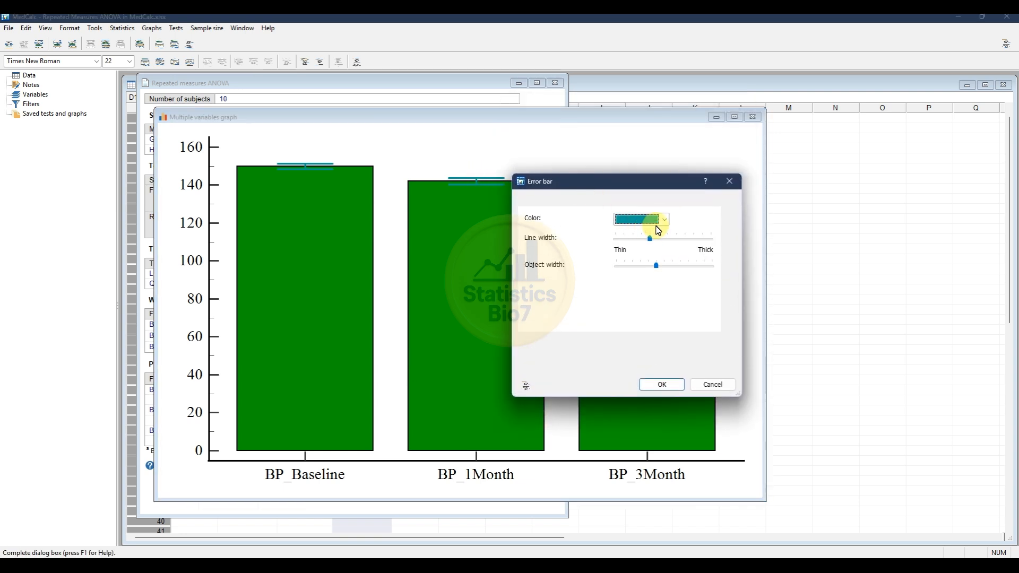
pyautogui.click(664, 220)
pyautogui.click(624, 237)
pyautogui.moveTo(651, 237)
pyautogui.mouseDown()
pyautogui.moveTo(673, 242)
pyautogui.moveTo(659, 238)
pyautogui.mouseUp()
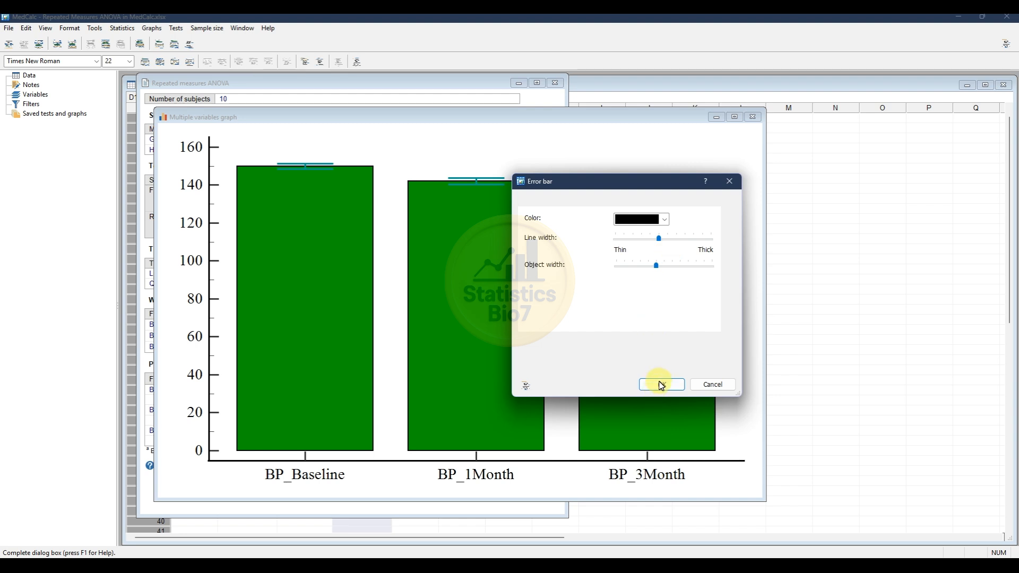
pyautogui.click(661, 385)
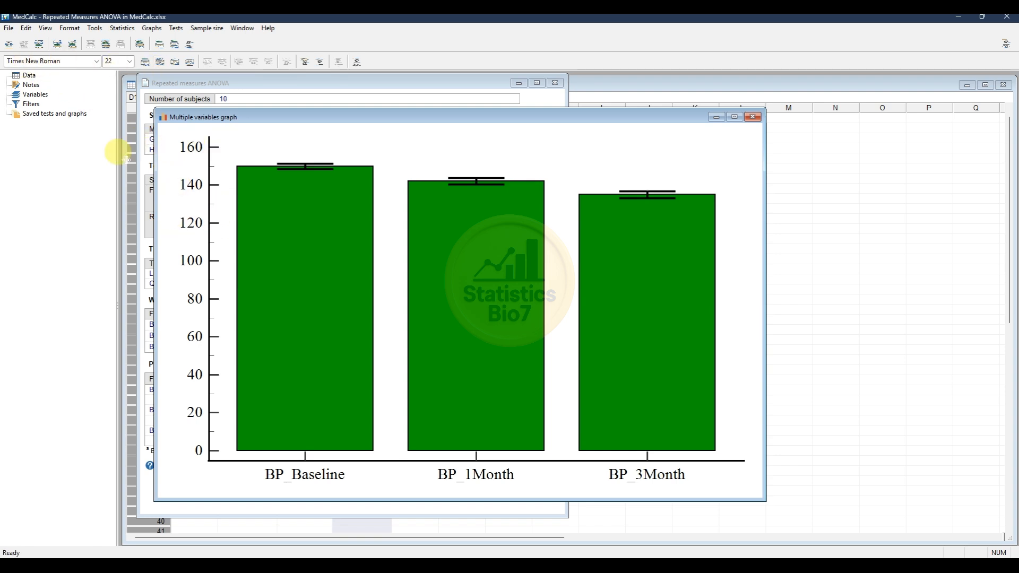
# - Set the graph's font size to 18
pyautogui.click(129, 61)
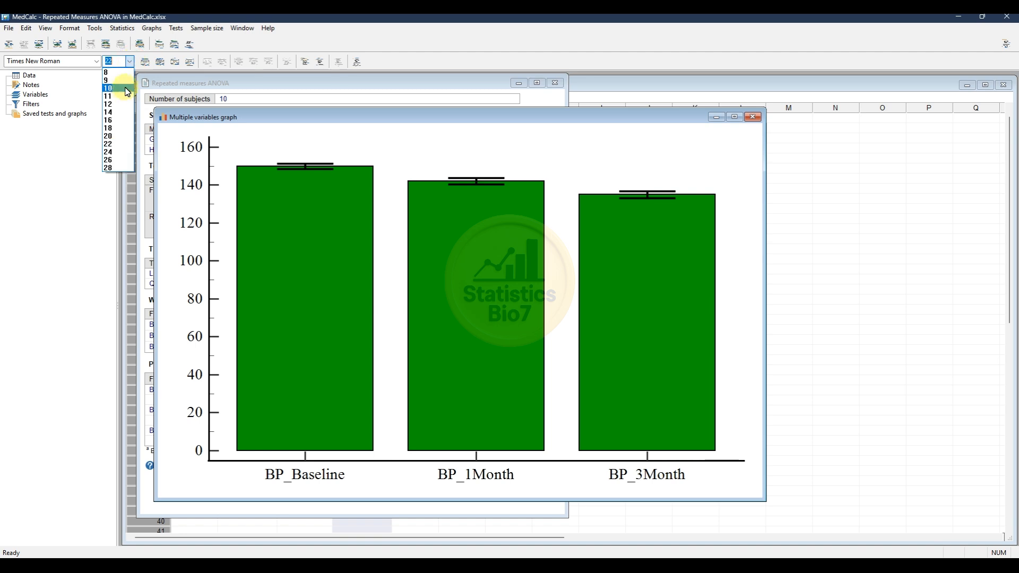
pyautogui.click(118, 136)
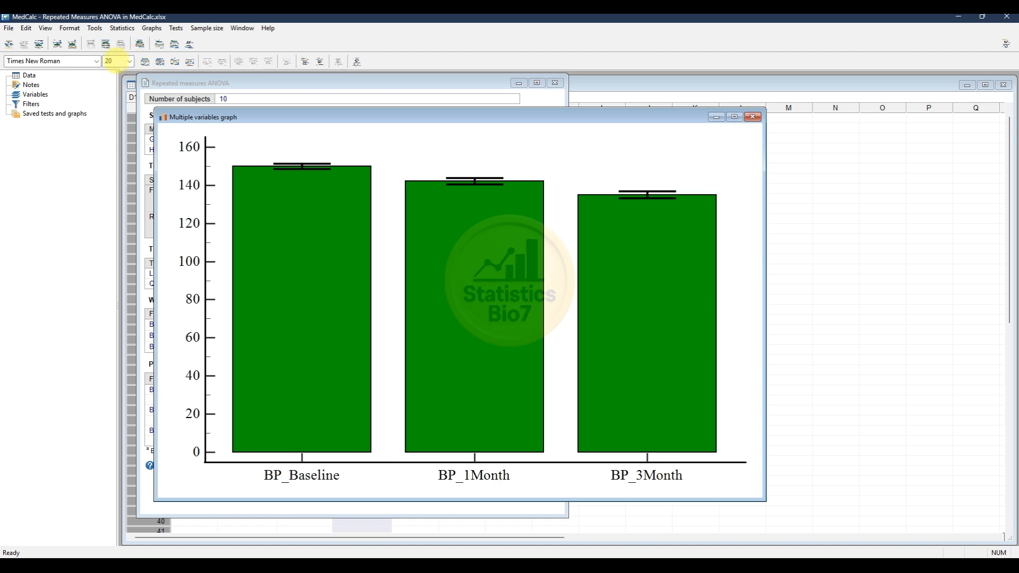
pyautogui.click(129, 61)
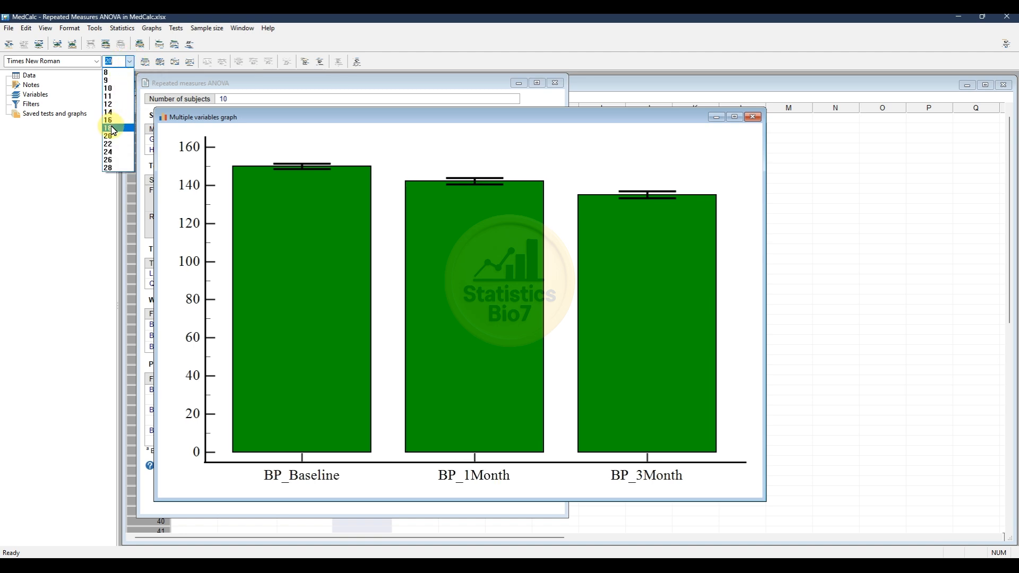
pyautogui.click(113, 129)
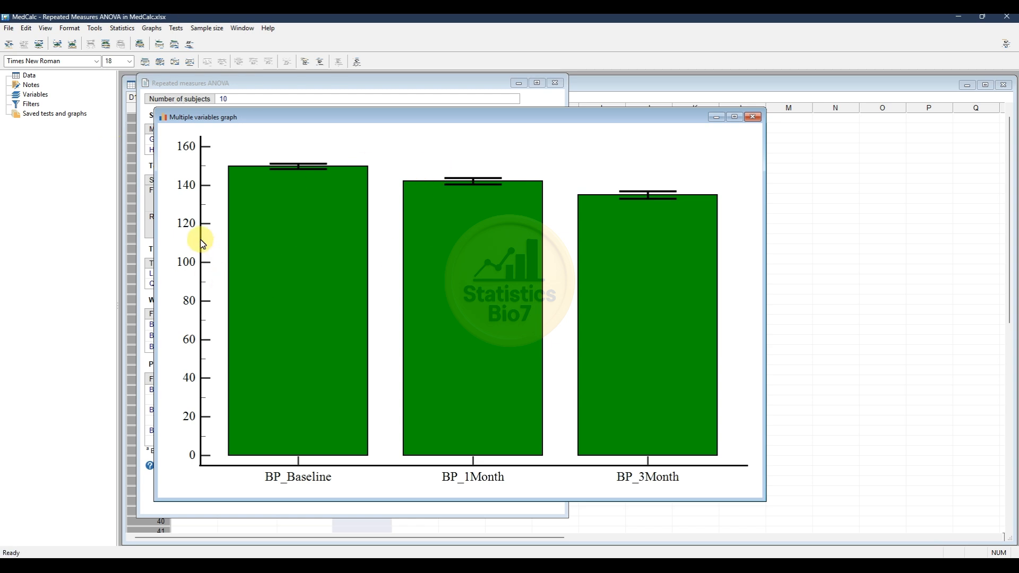
# - Set the Y-axis increment to 40 and the minor tickmarks to 0
pyautogui.rightClick(190, 227)
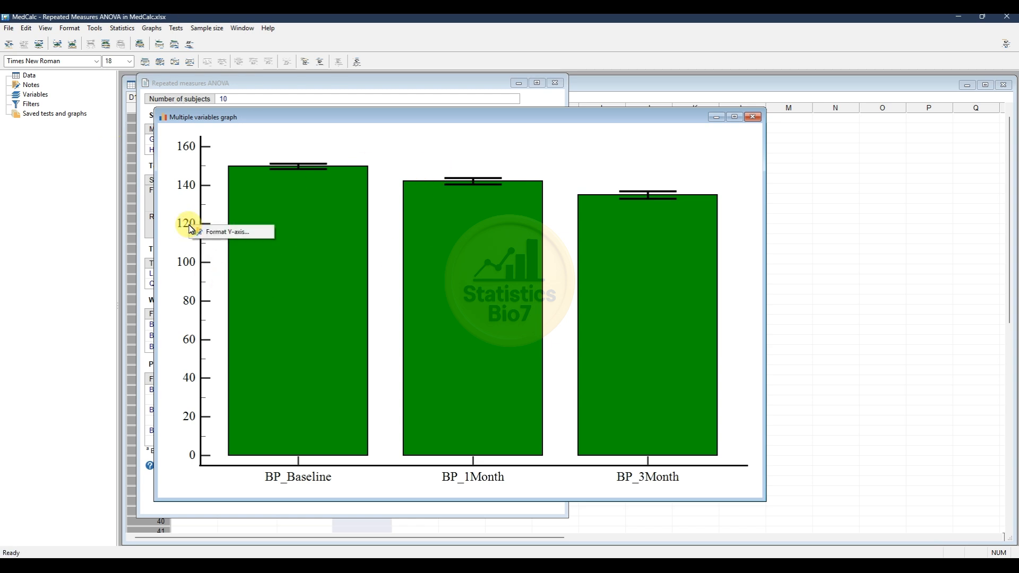
pyautogui.click(226, 232)
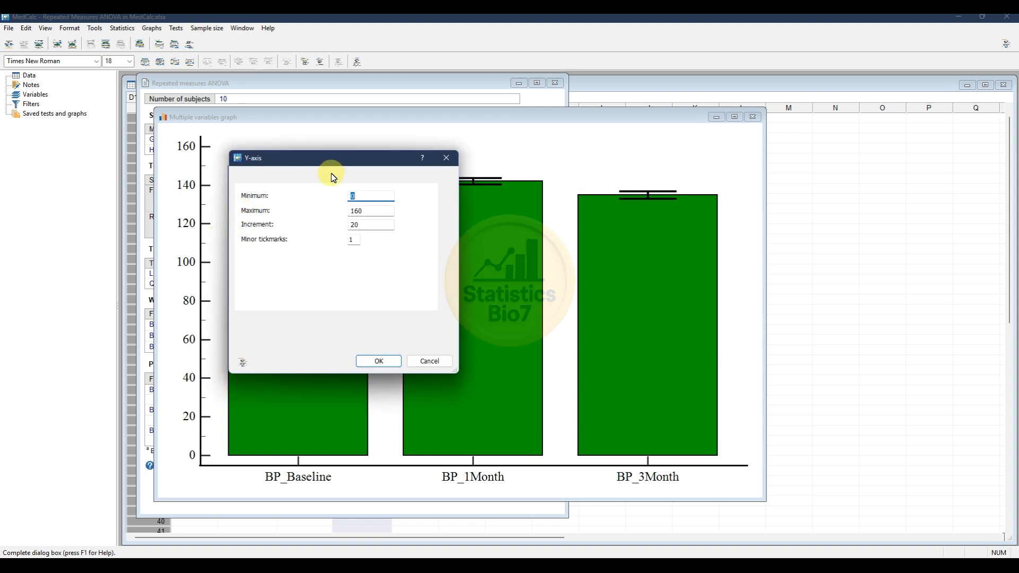
pyautogui.moveTo(312, 165); pyautogui.dragTo(399, 171)
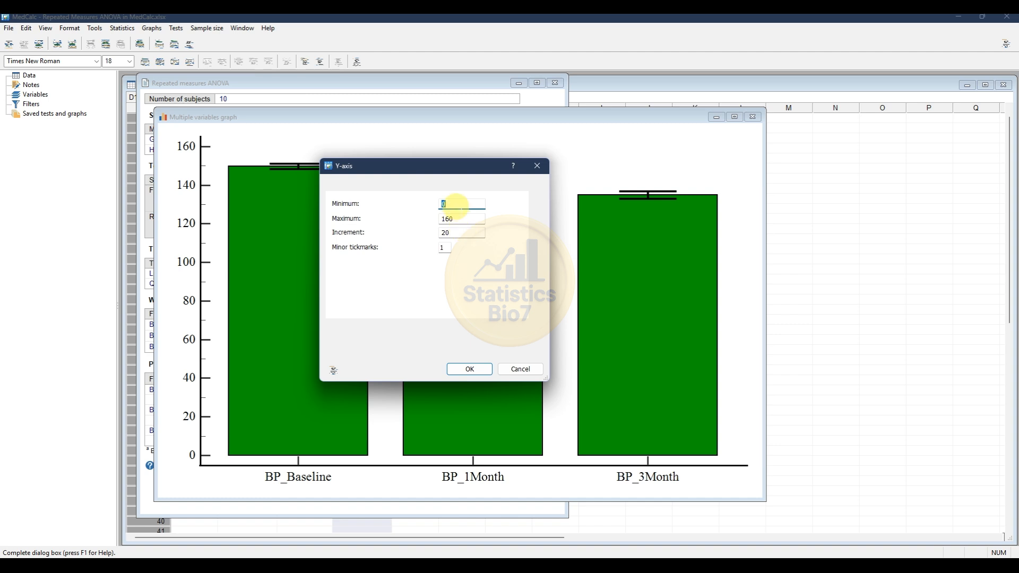
pyautogui.click(451, 204)
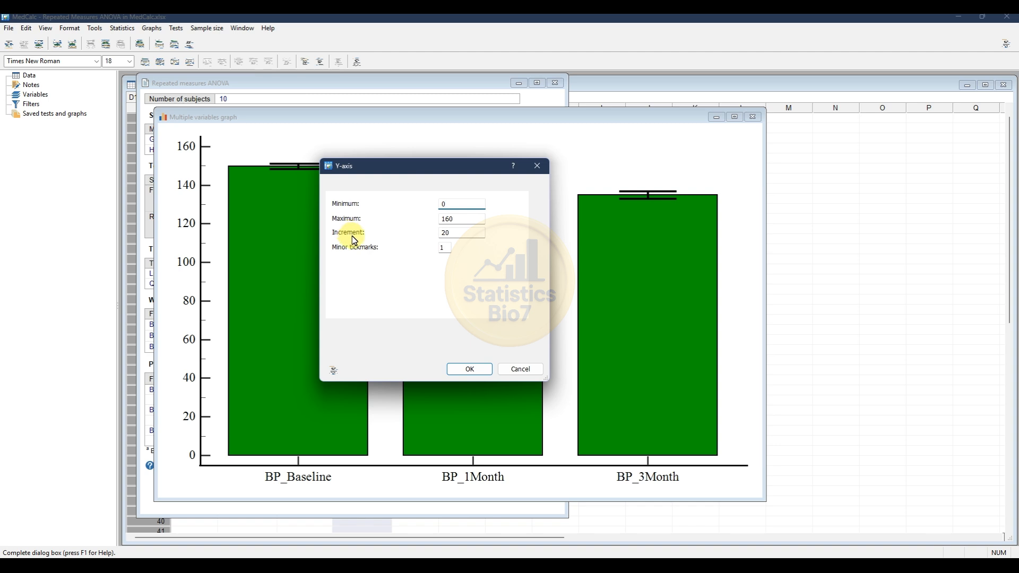
pyautogui.press('Tab')
pyautogui.press('Tab')
pyautogui.write('40')
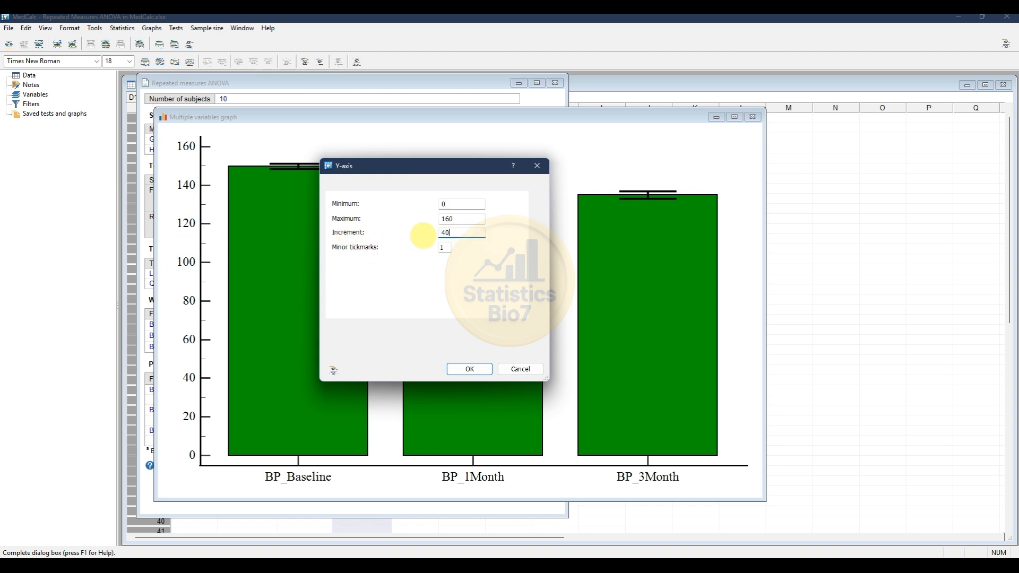
pyautogui.doubleClick(442, 248)
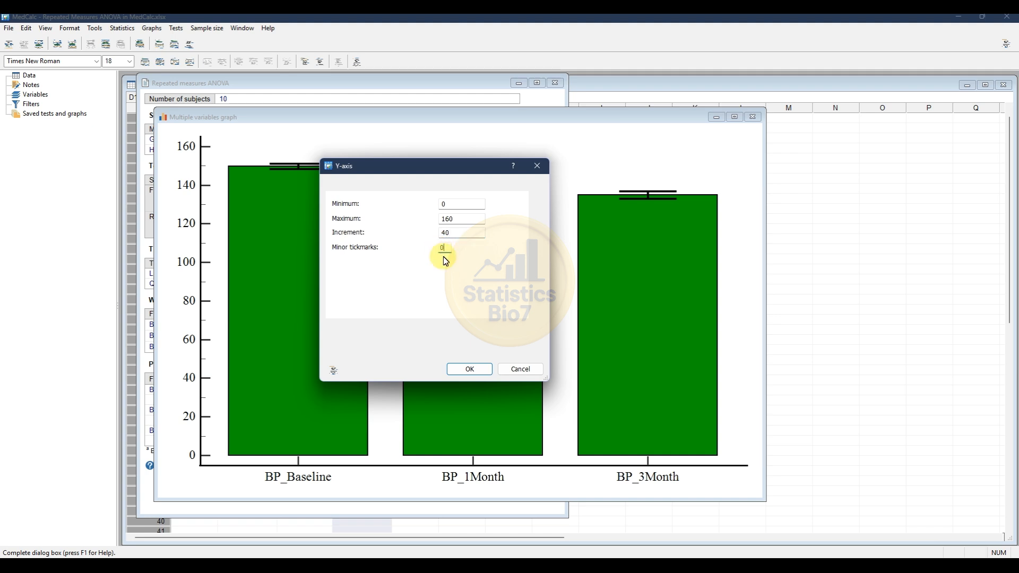
pyautogui.click(469, 369)
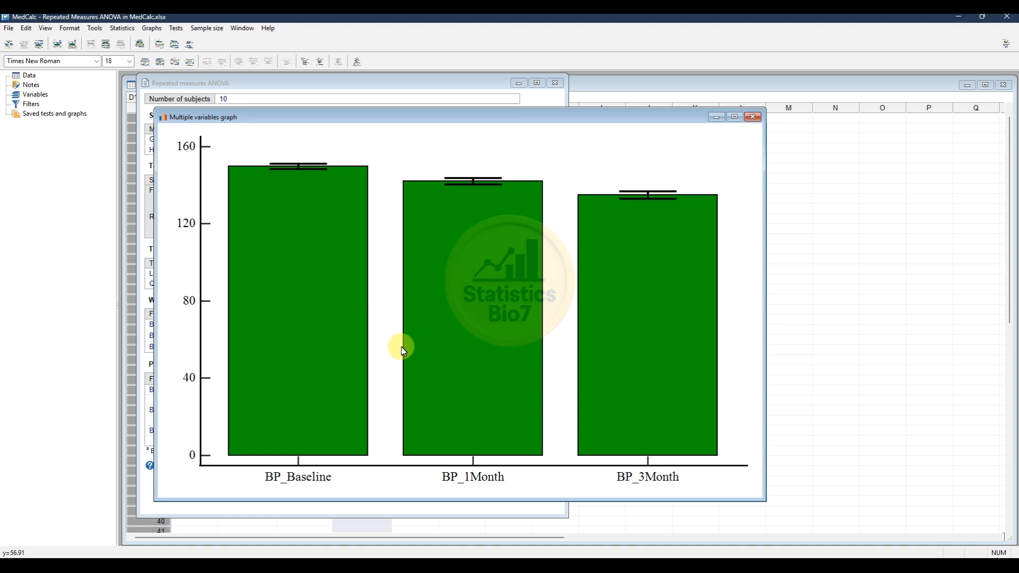
# - Move the graph window to the right so the ANOVA results beside it are visible
pyautogui.moveTo(326, 116); pyautogui.dragTo(368, 108)
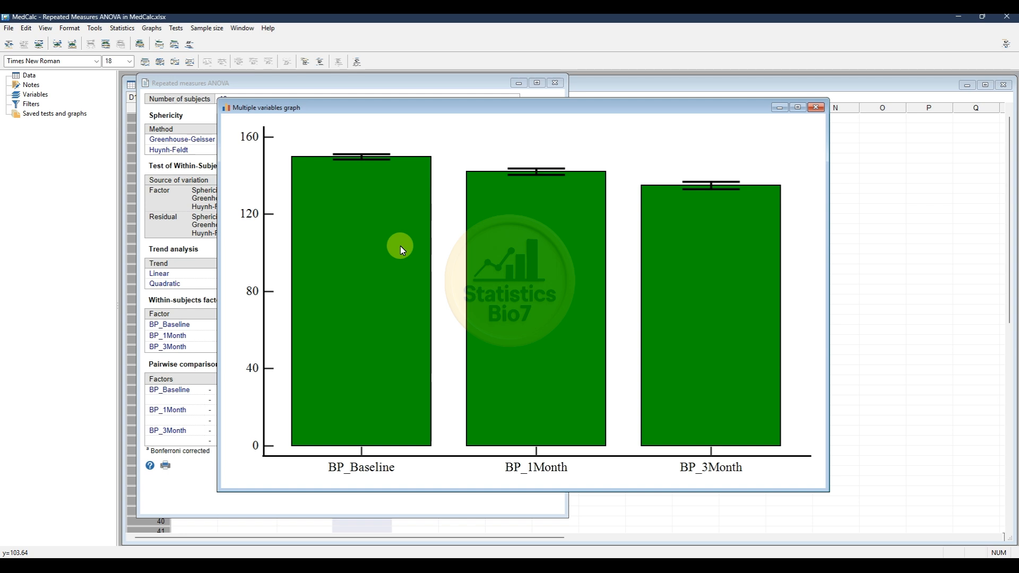
pyautogui.moveTo(331, 113); pyautogui.dragTo(475, 109)
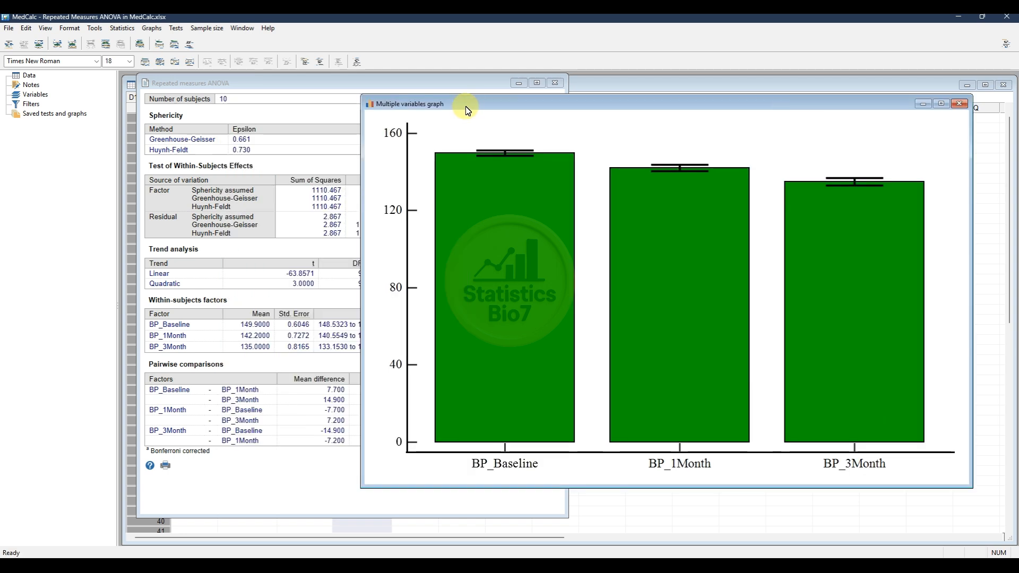